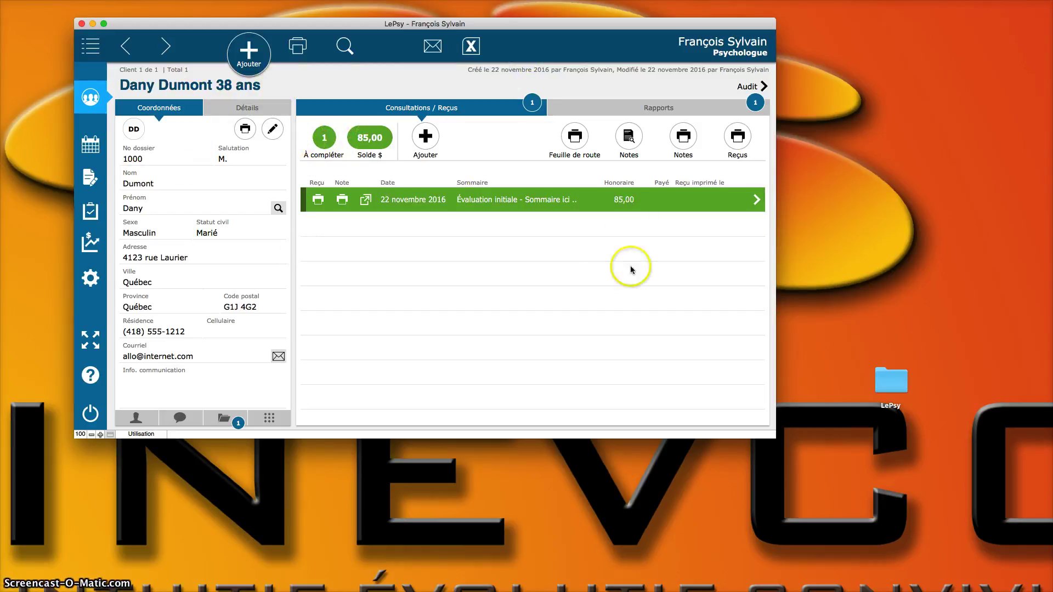
- Open the LePsy folder from the desktop beside the application window and select the _data.fmpur file
left_click_drag(885, 382, 914, 295)
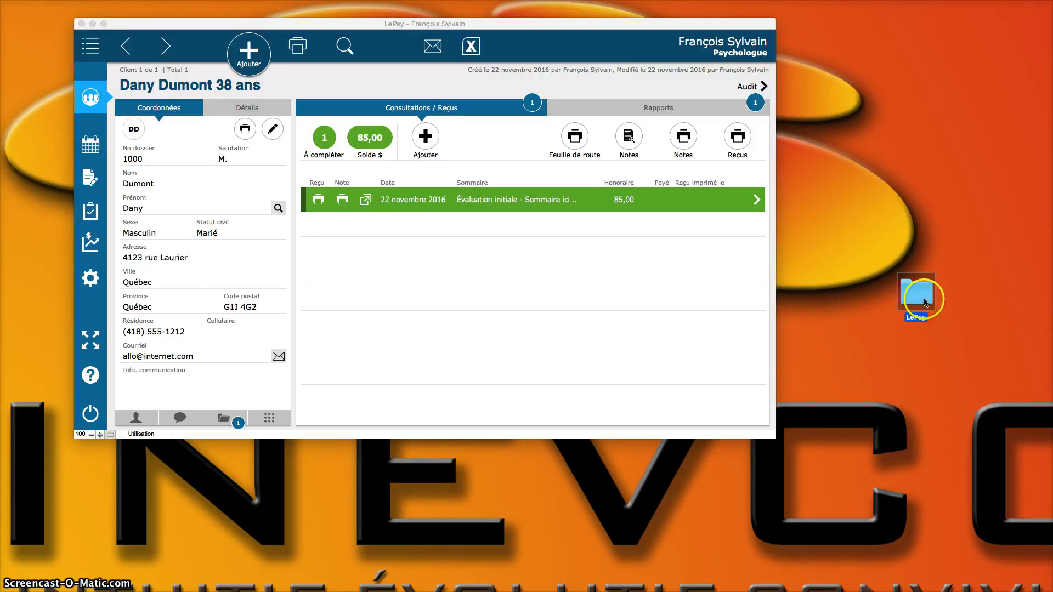
left_click(923, 297)
double_click(924, 299)
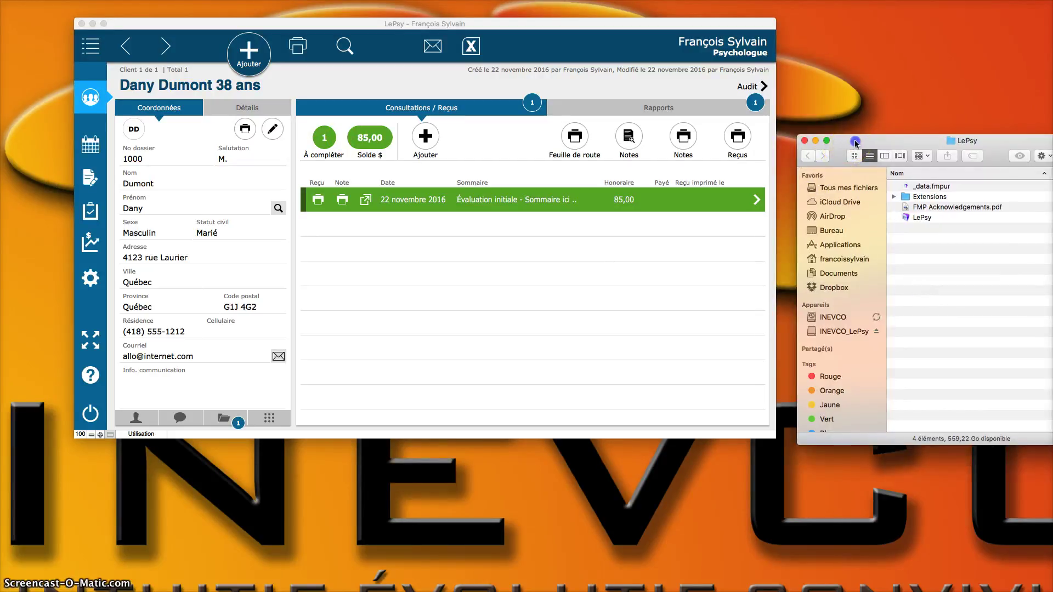
left_click_drag(789, 144, 833, 144)
left_click(907, 187)
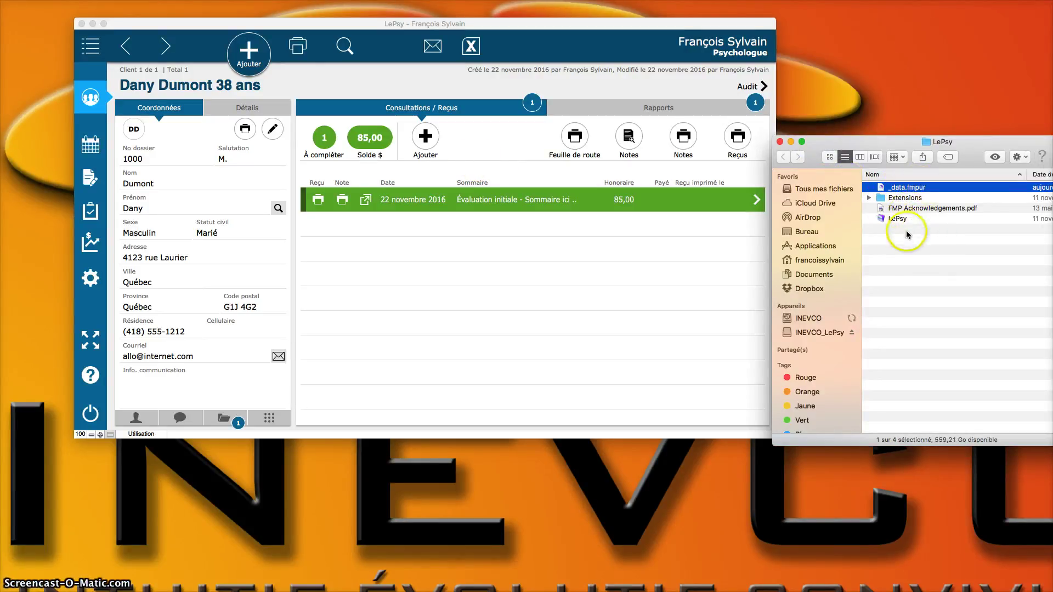
left_click_drag(908, 231, 883, 188)
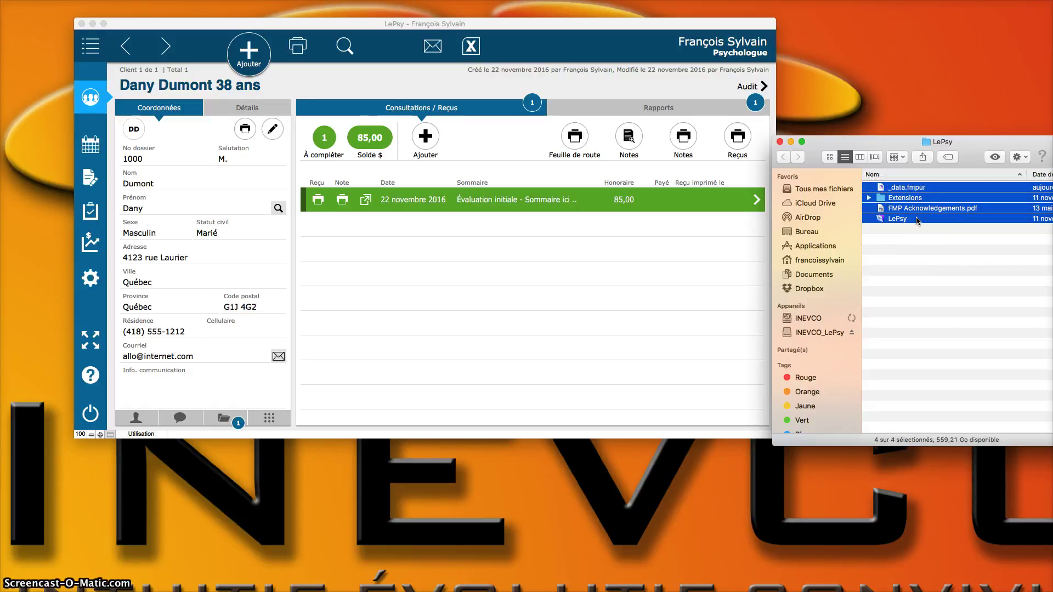
left_click_drag(908, 242, 938, 247)
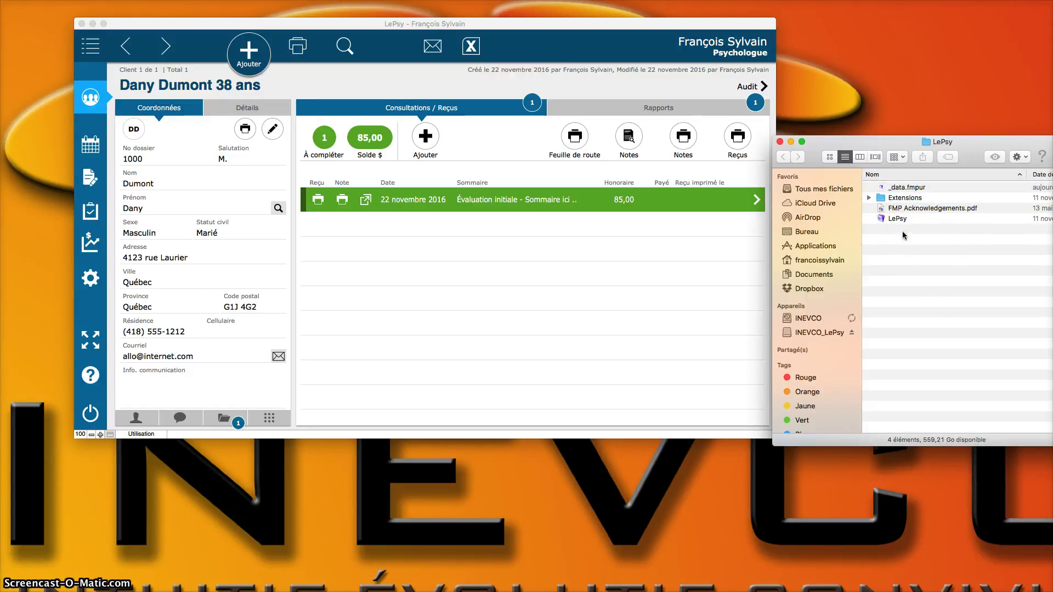
left_click(887, 188)
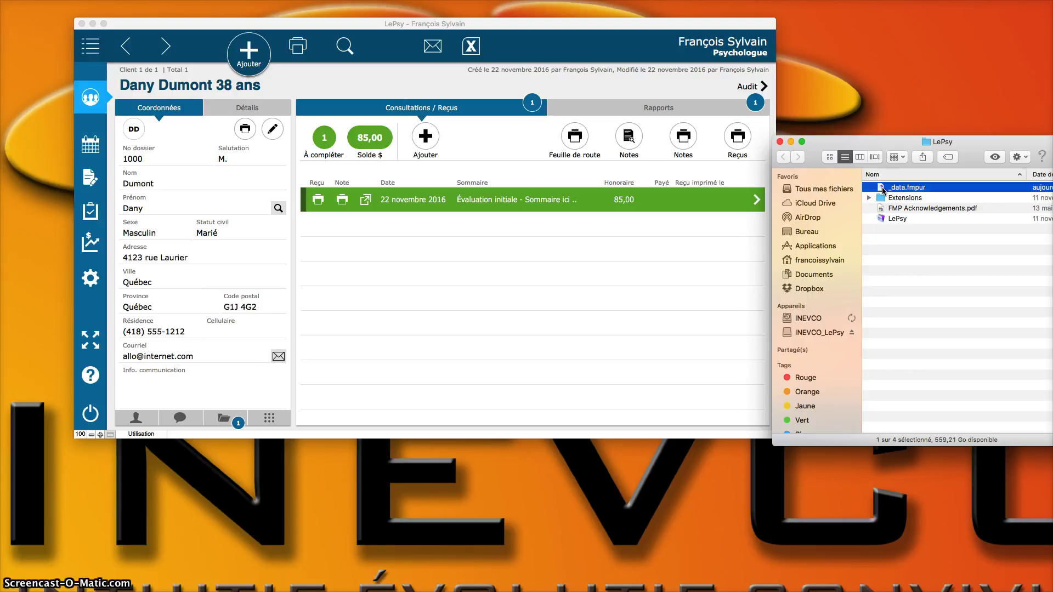
- Import the existing data by loading _data.fmpur into the data import tool (Outil d'importation de données) in the preferences
left_click(89, 279)
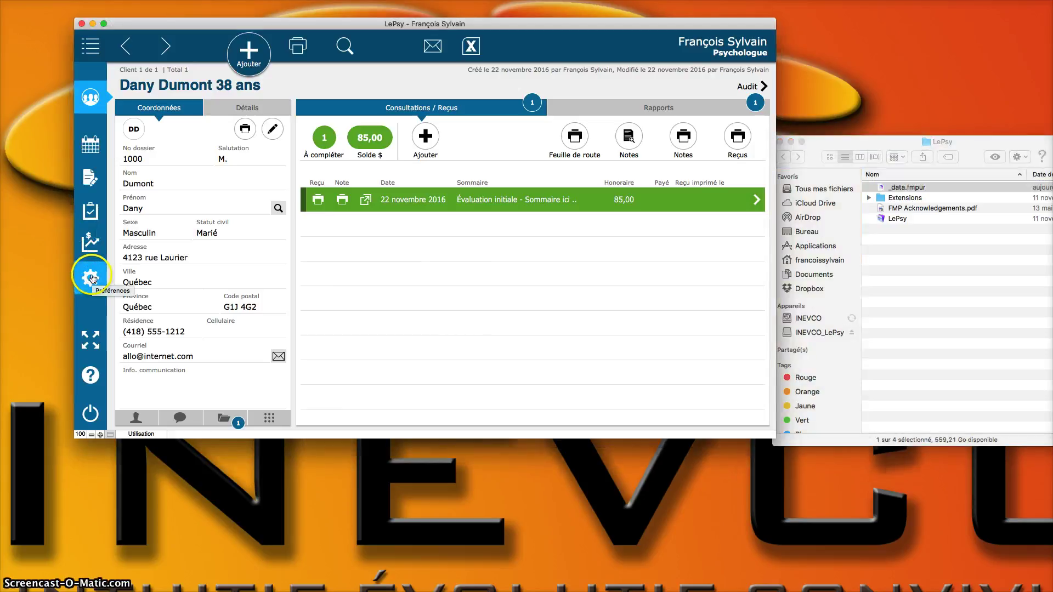
left_click(91, 278)
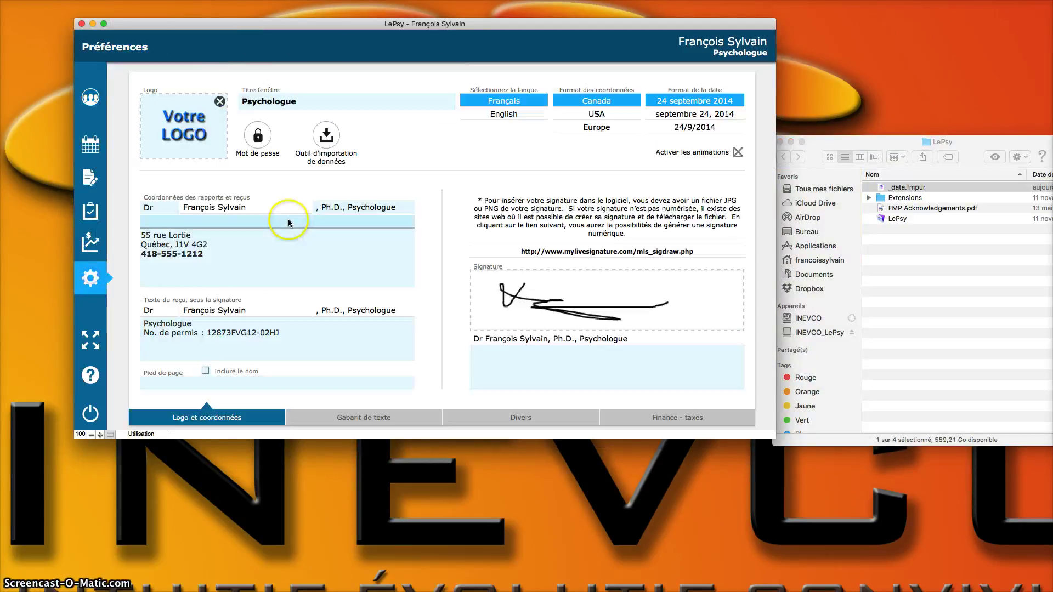
left_click(327, 144)
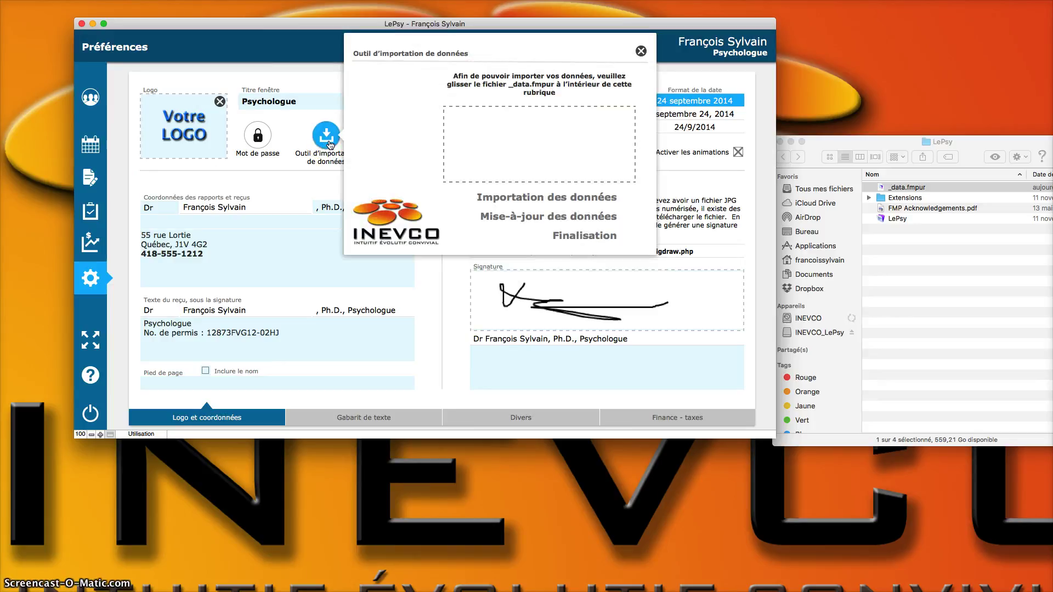
left_click(881, 188)
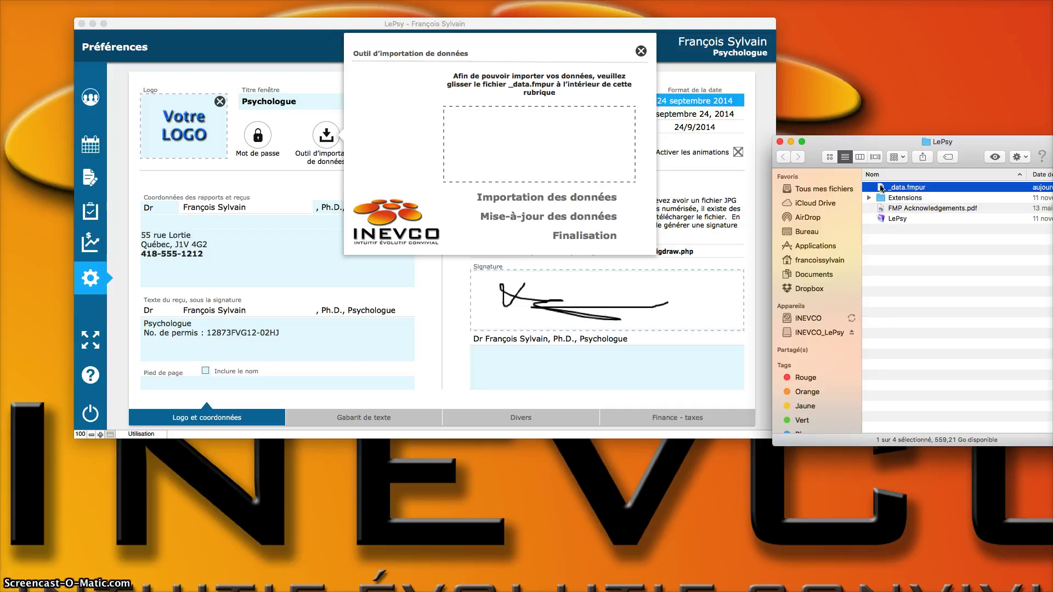
left_click_drag(880, 187, 490, 146)
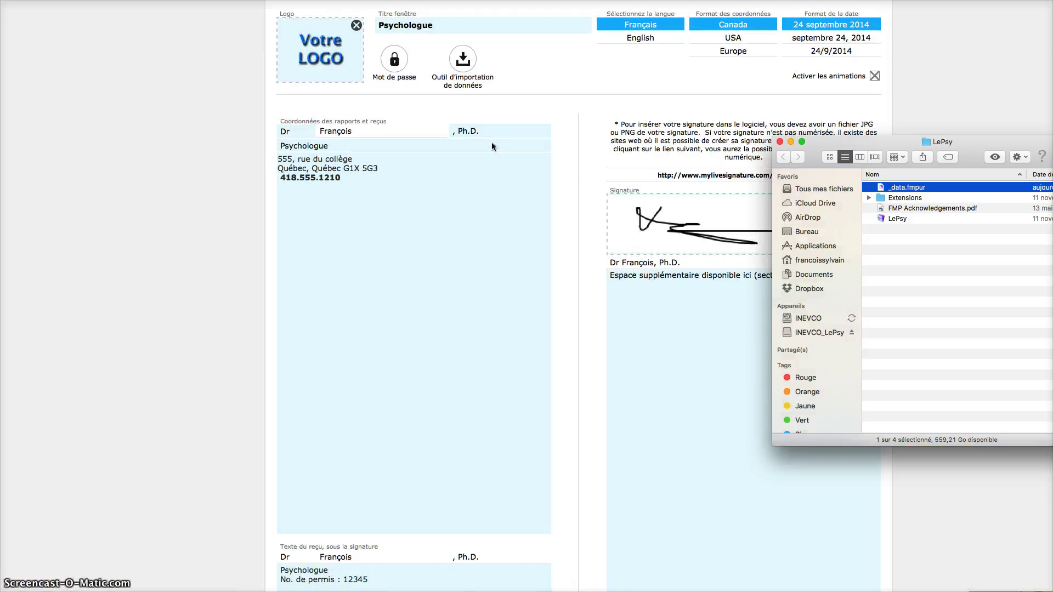
left_click_drag(546, 1, 546, 25)
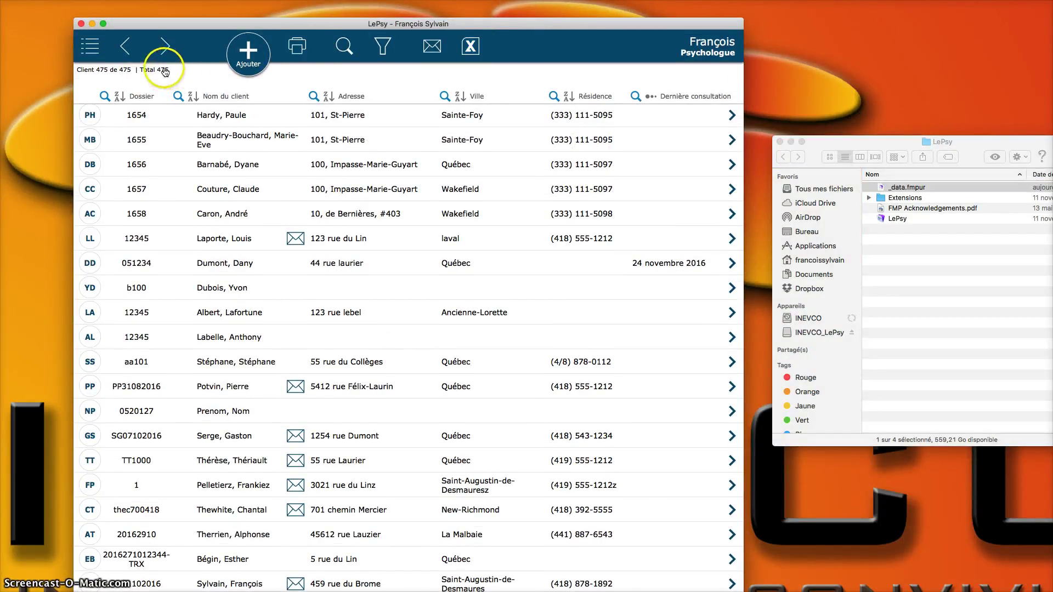
- Search the client list by surname and open the matching client record last consulted on 24 novembre 2016
key("super+f")
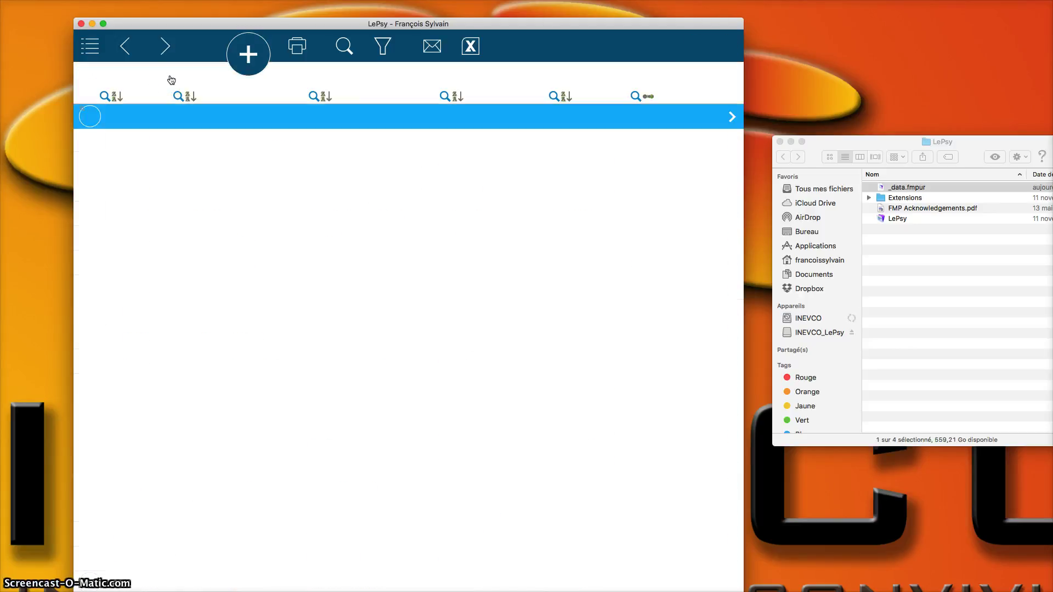
type("dumon")
key("Down")
key("Down")
key("Down")
key("Down")
key("Down")
key("Down")
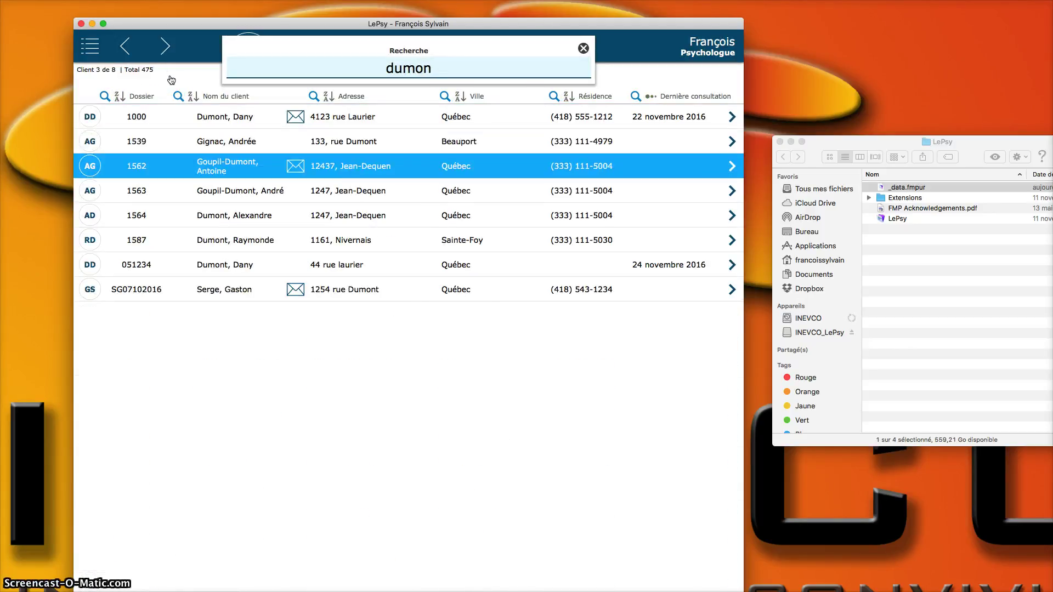
key("Return")
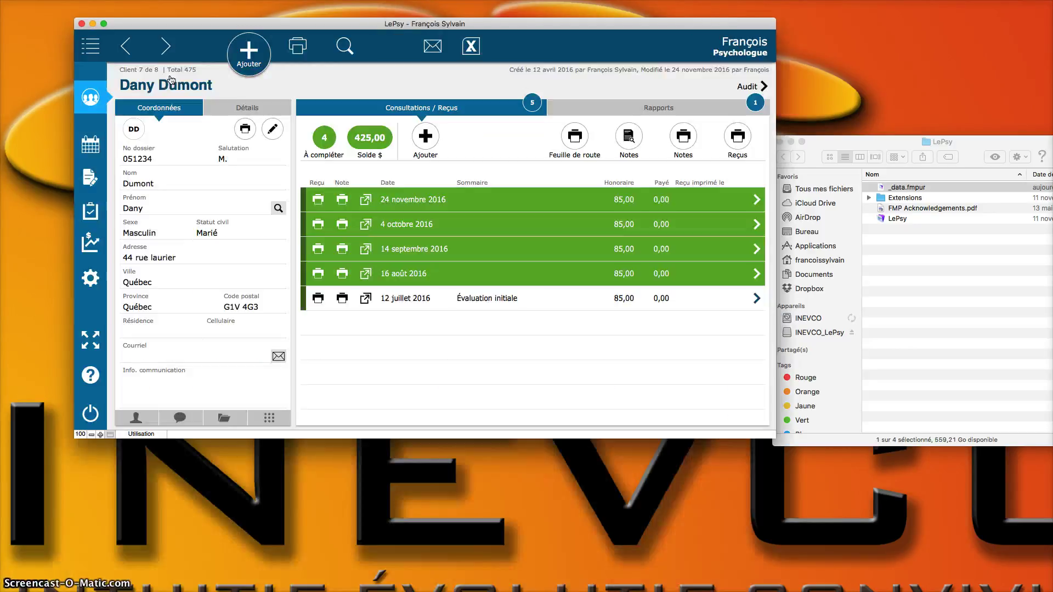
- Examine the client's imported reports, consultations, details and contact information
left_click_drag(340, 24, 307, 79)
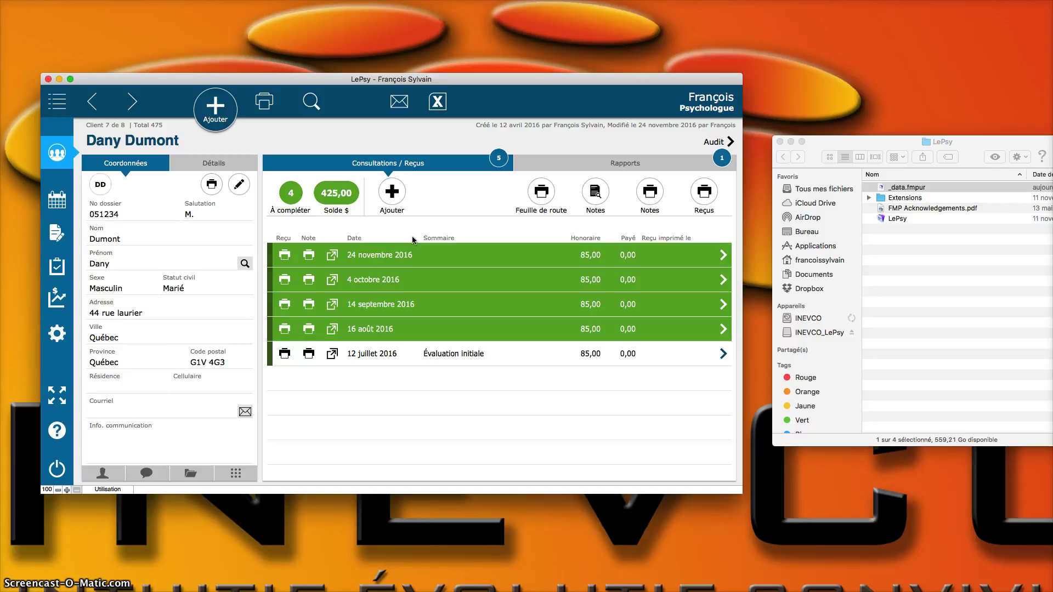
left_click(658, 164)
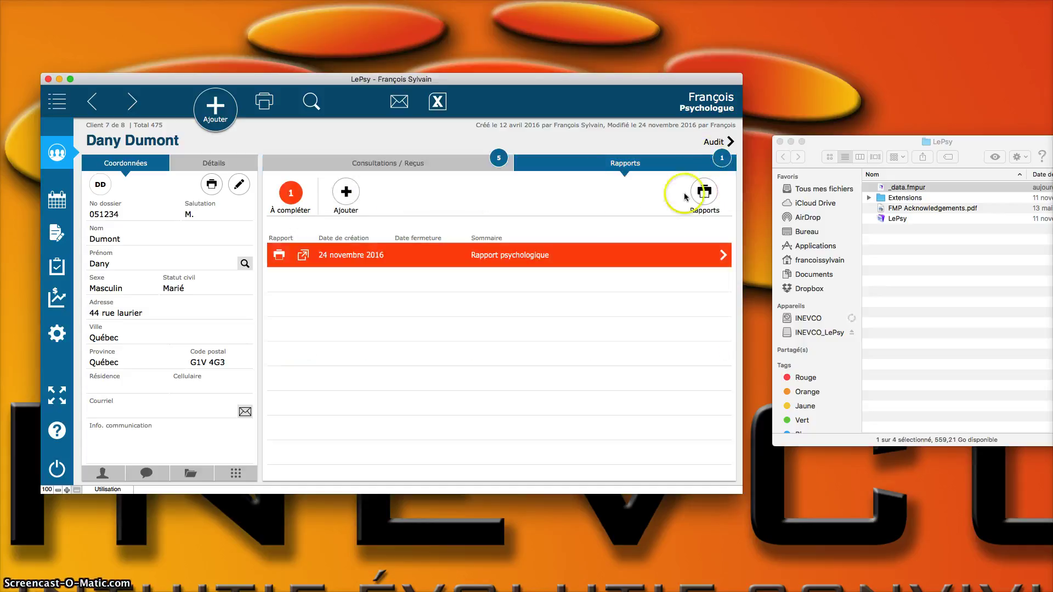
left_click(438, 170)
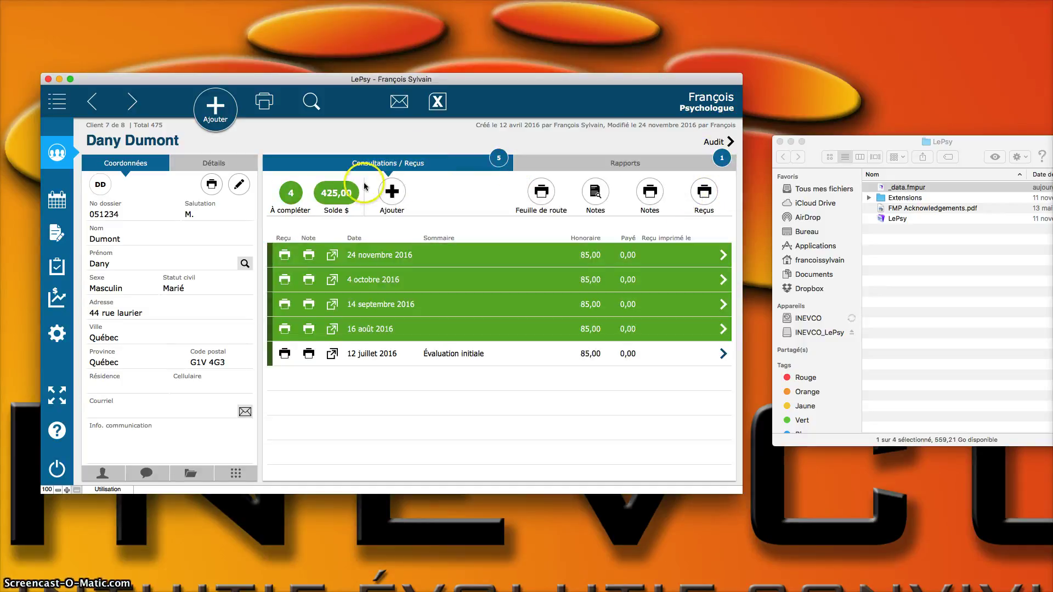
left_click(223, 169)
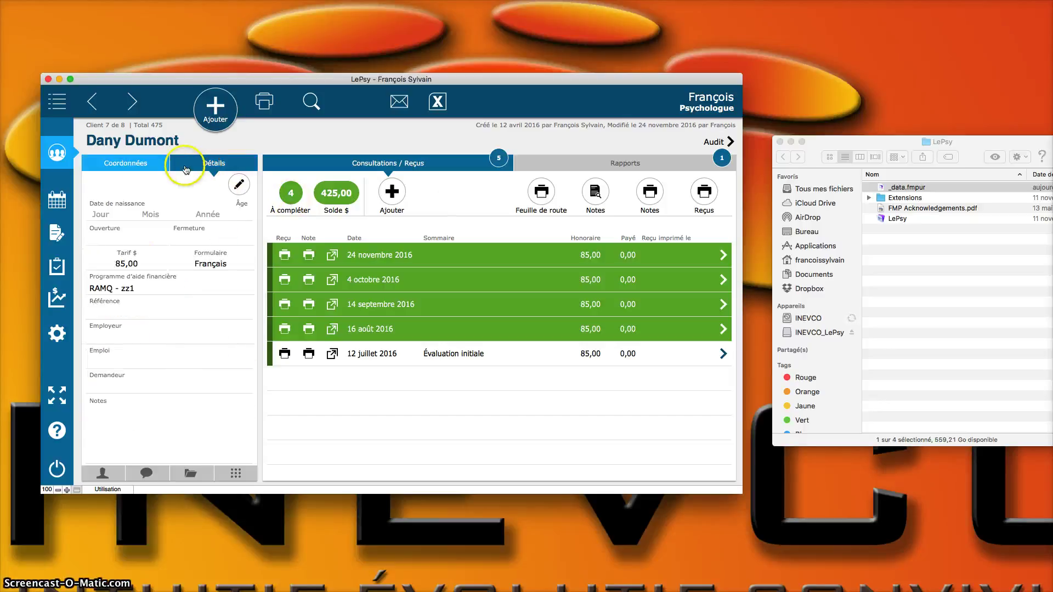
left_click(142, 165)
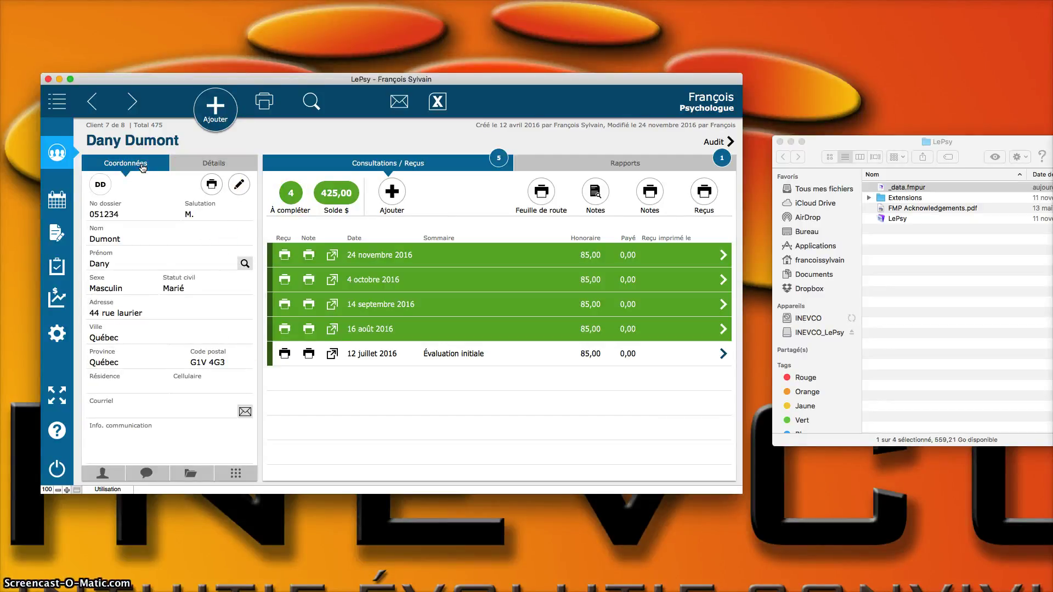
- Close the LePsy application and the LePsy folder window
left_click(222, 106)
left_click(48, 79)
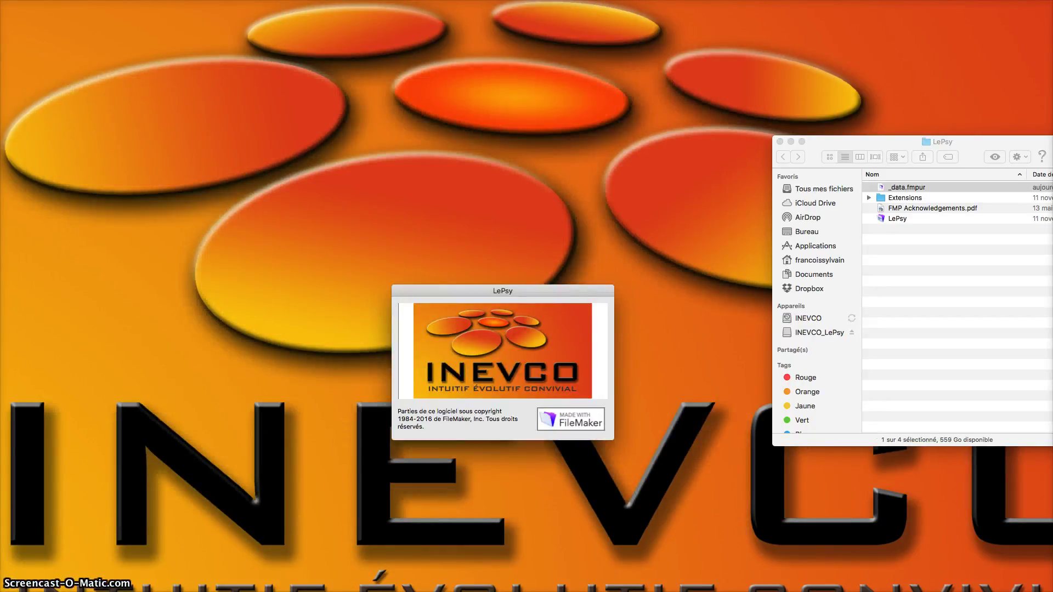
left_click(780, 142)
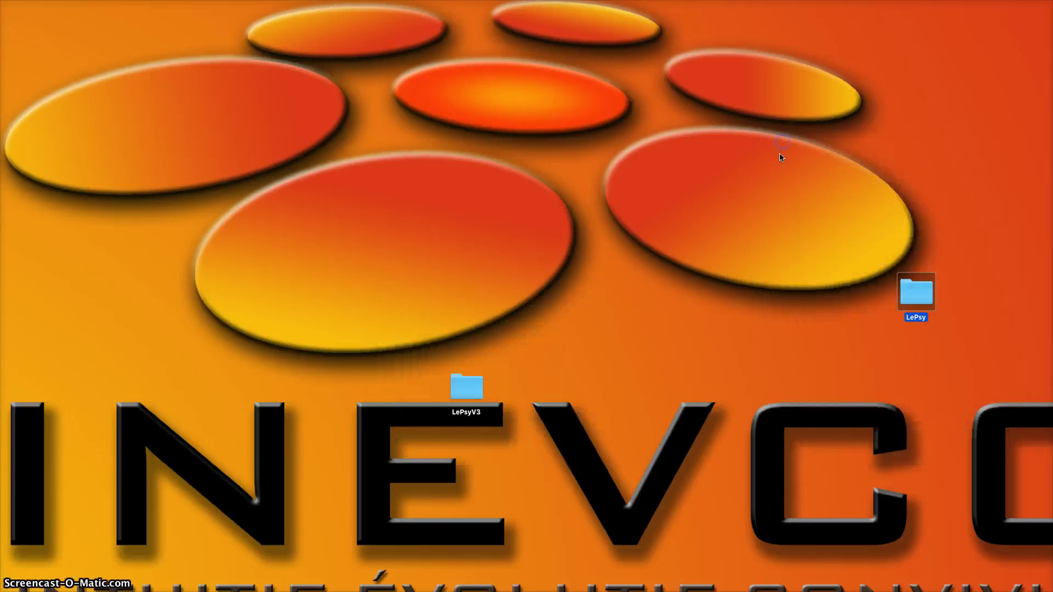
- Move the old LePsy folder from the desktop to the trash
left_click(925, 301)
left_click(950, 297)
left_click(928, 298)
key("super+BackSpace")
- Reposition the LePsyV3 folder on the desktop, launch LePsy from it and close the folder window
left_click_drag(466, 393, 788, 291)
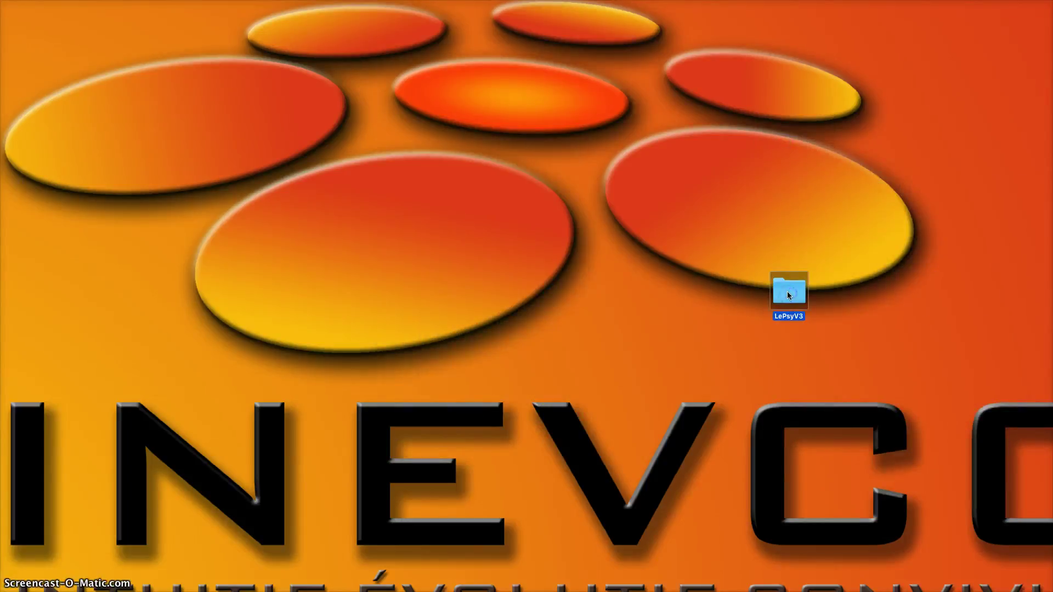
double_click(790, 290)
double_click(473, 152)
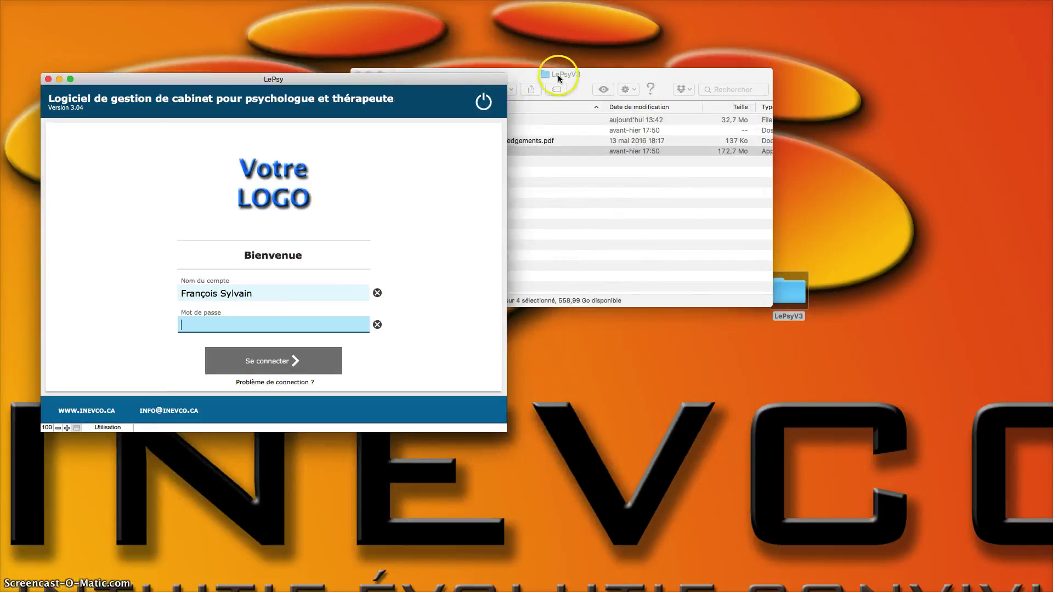
left_click(535, 73)
left_click(358, 74)
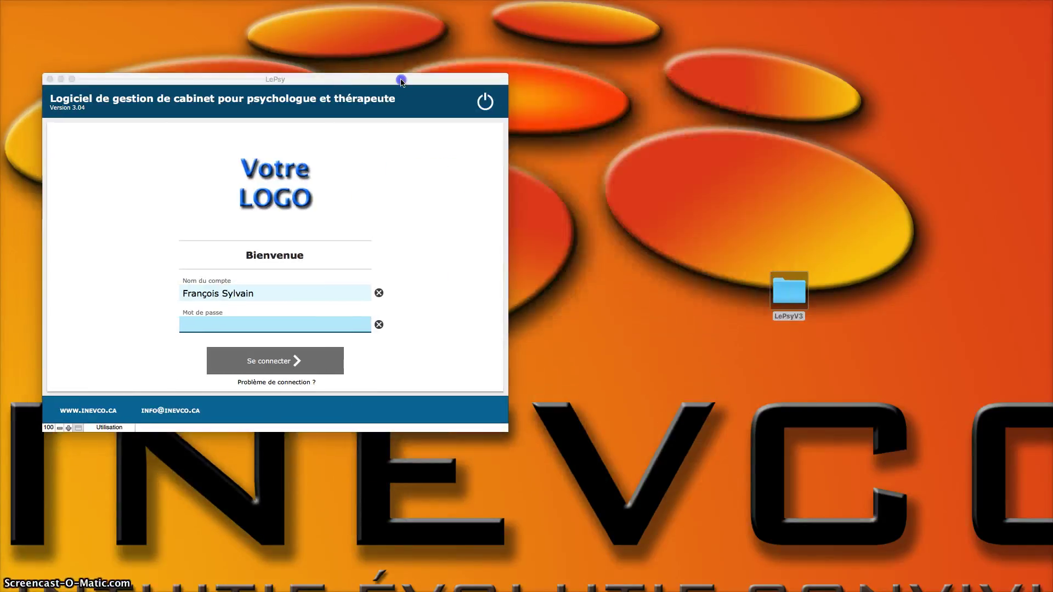
- Enter the account password on the LePsy welcome screen and log in
left_click(474, 321)
type("•••")
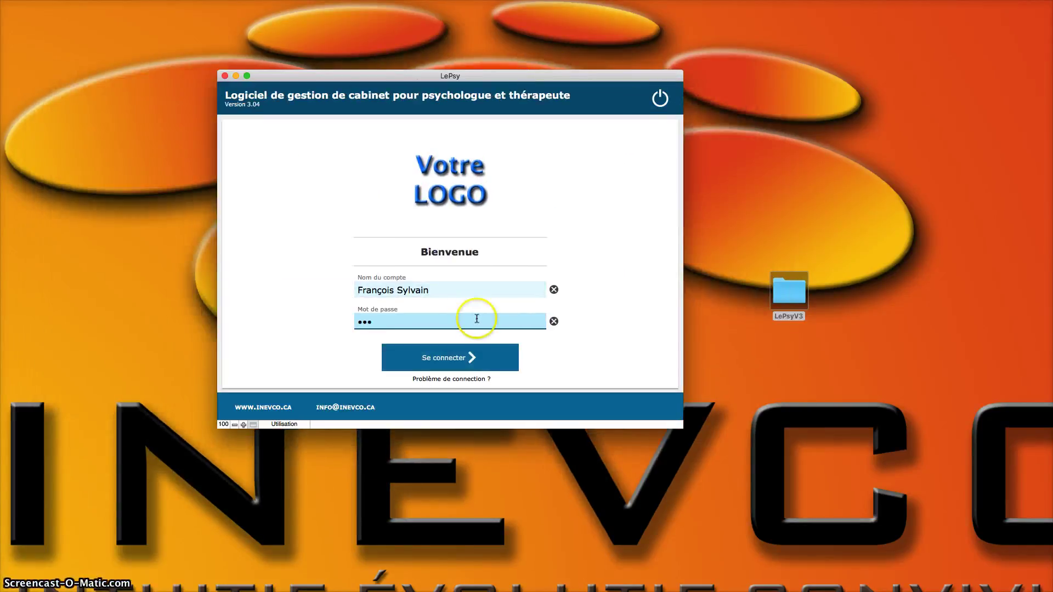
left_click(472, 357)
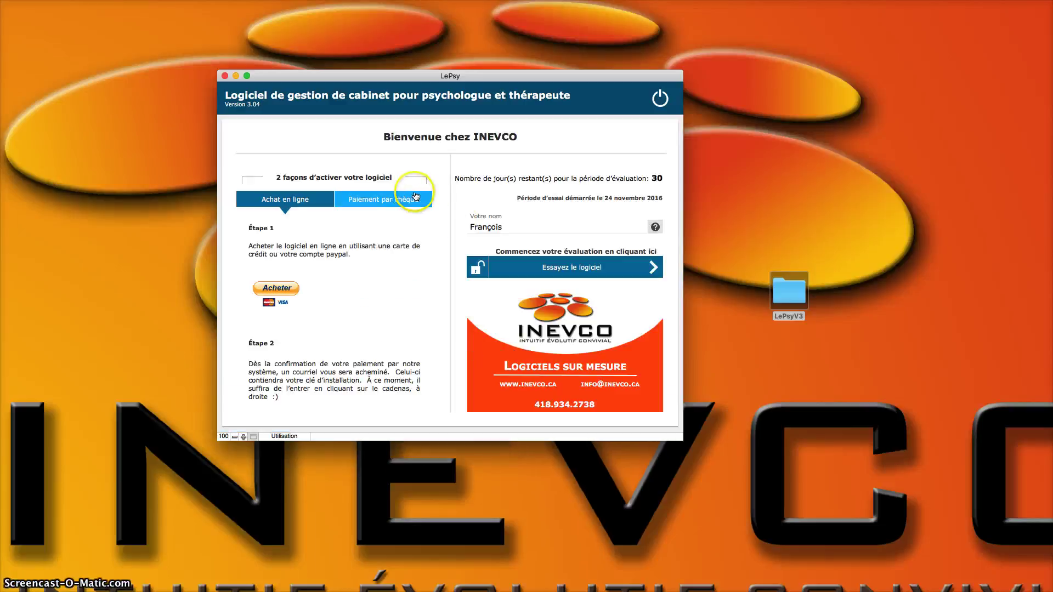
- Open the online purchase option (Acheter) from the activation screen and choose to try the software (Essayez le logiciel)
left_click(278, 295)
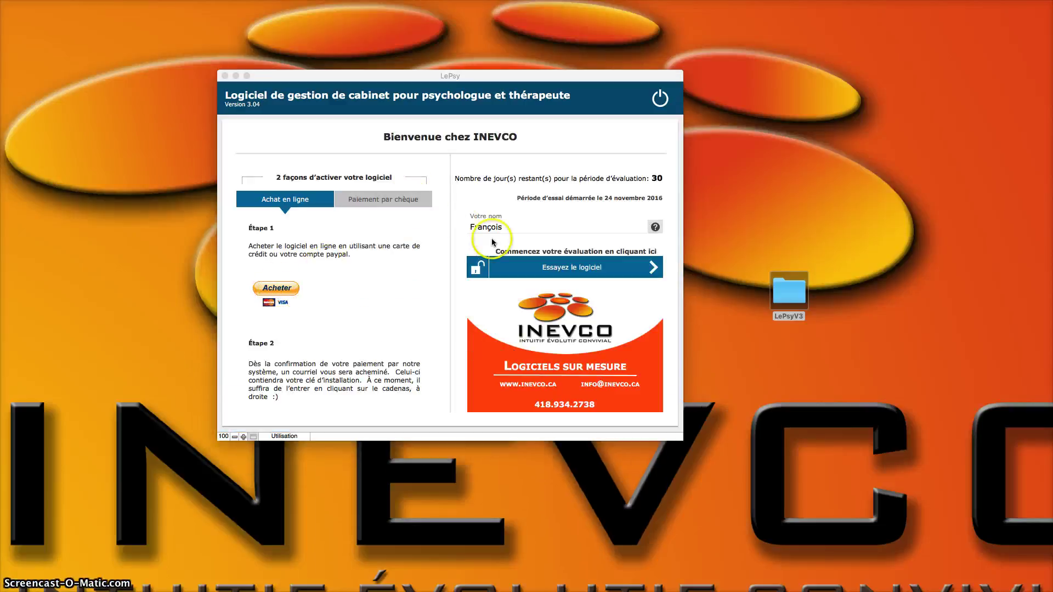
left_click_drag(380, 5, 344, 40)
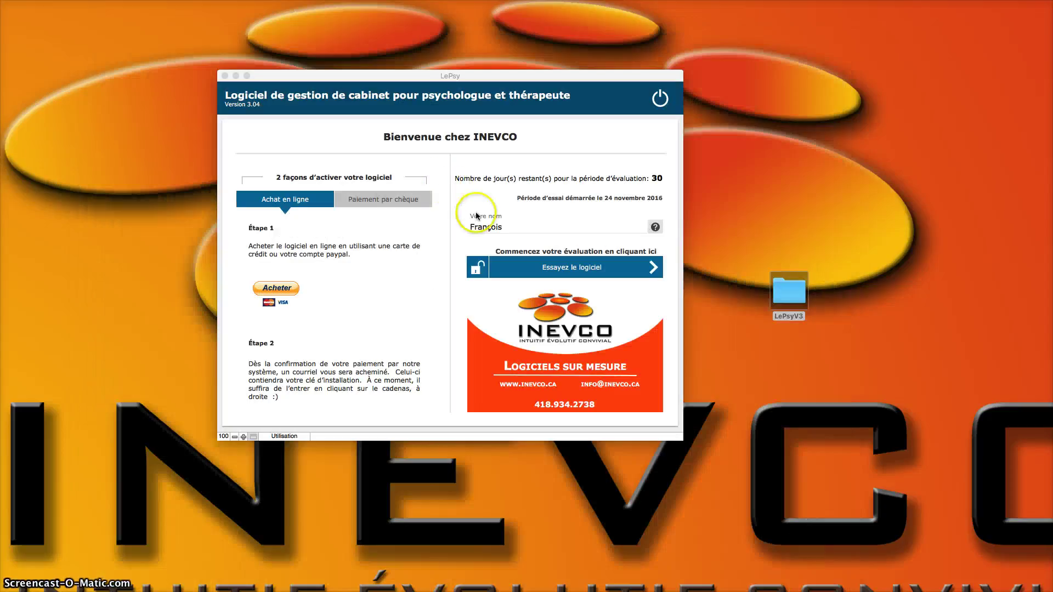
left_click(657, 173)
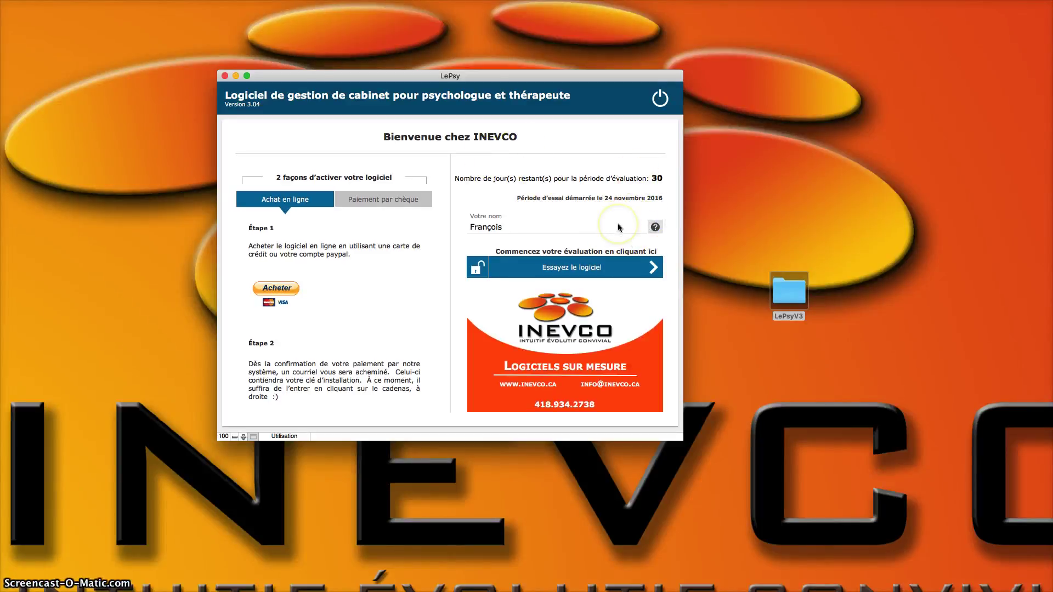
left_click(549, 269)
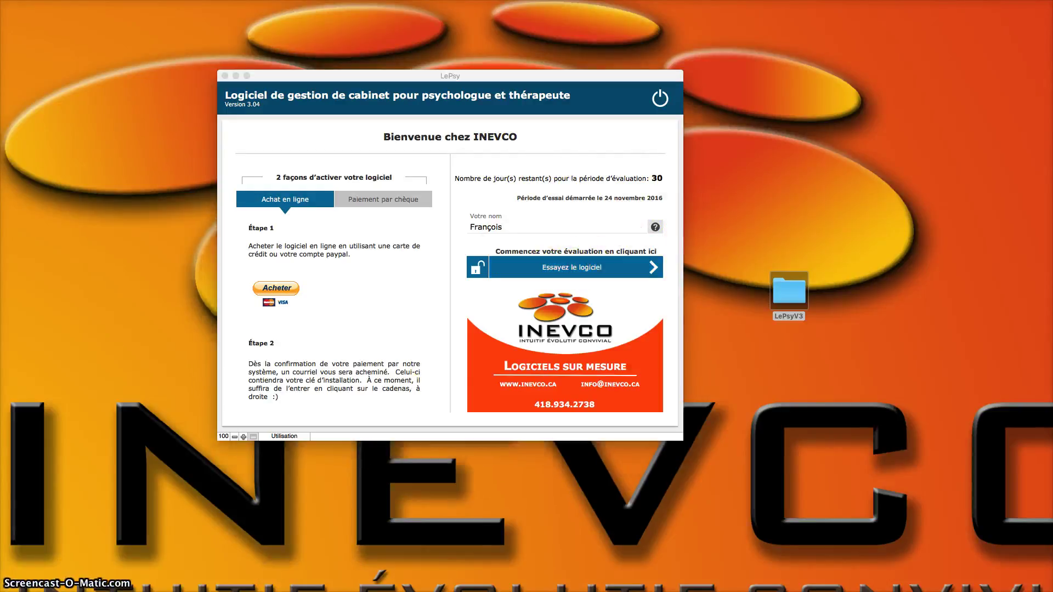